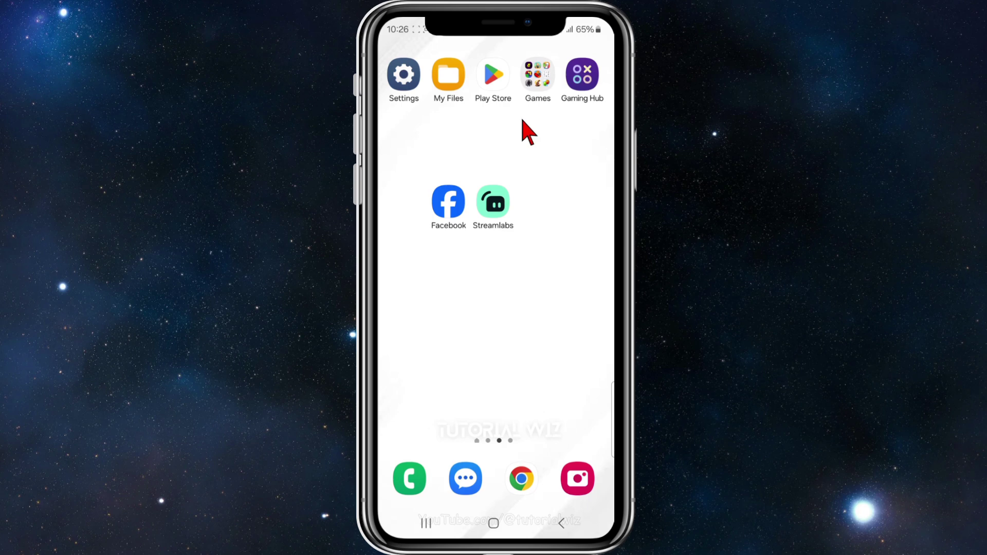
# Step: Launch Streamlabs and go to Account Settings from the main menu
pyautogui.click(510, 228)
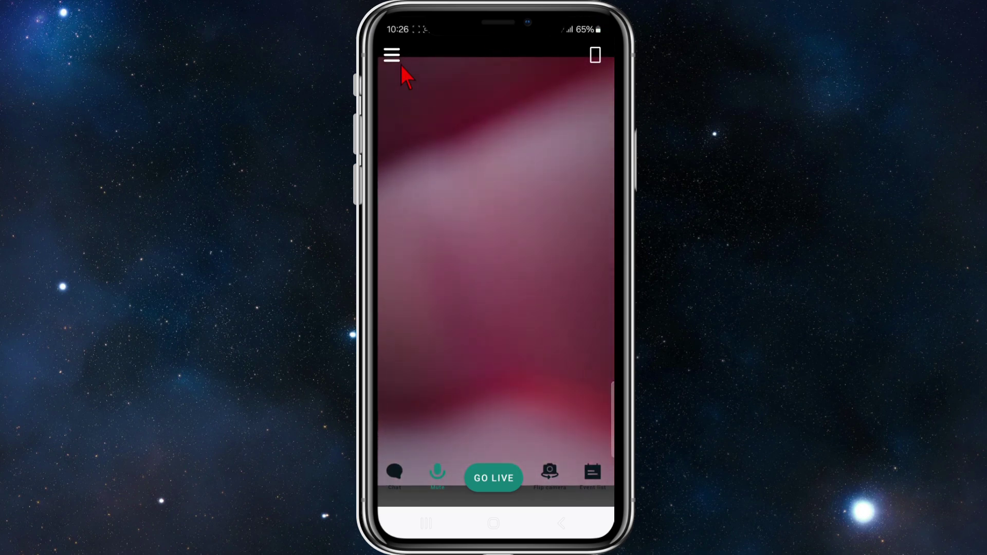
pyautogui.click(392, 55)
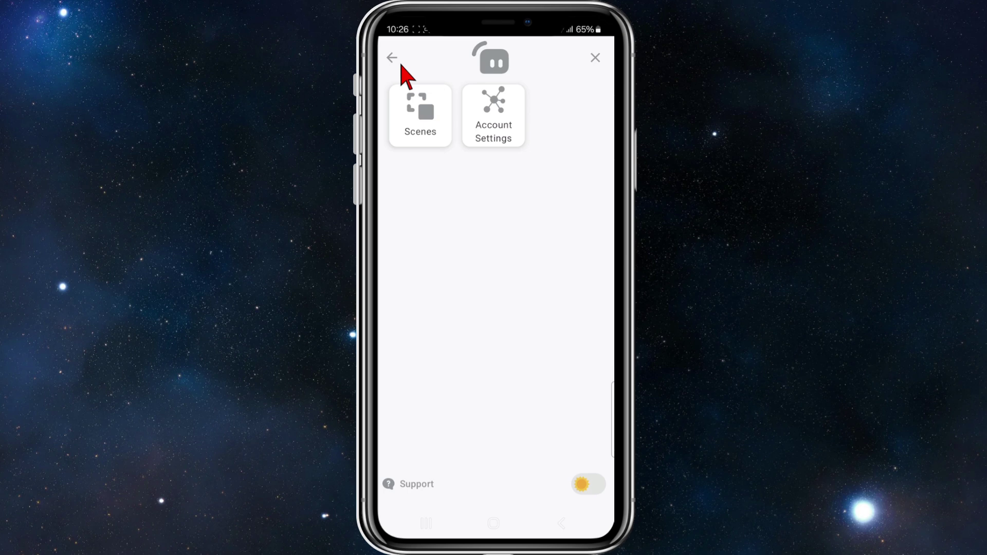
pyautogui.click(469, 107)
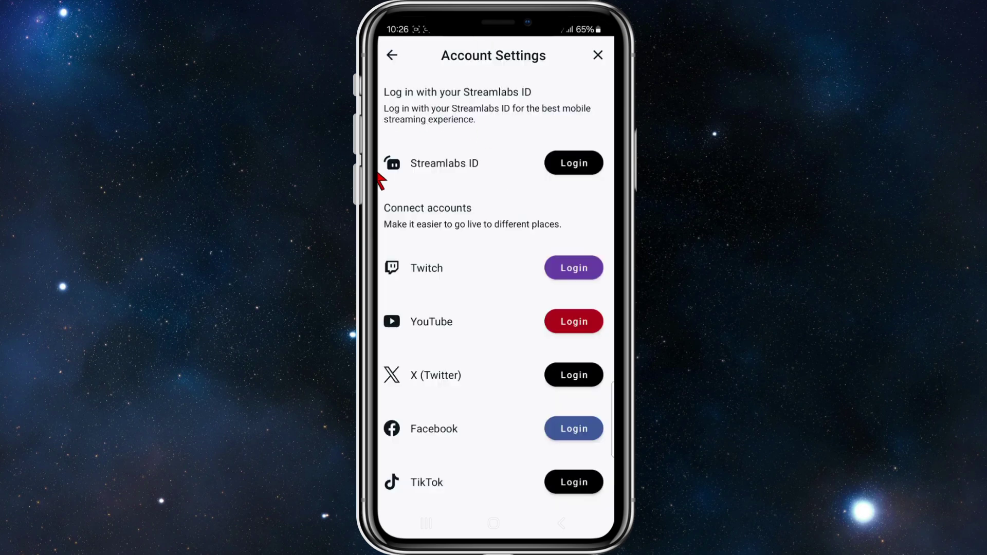
# Step: Start logging in with a Streamlabs ID from Account Settings
pyautogui.click(594, 170)
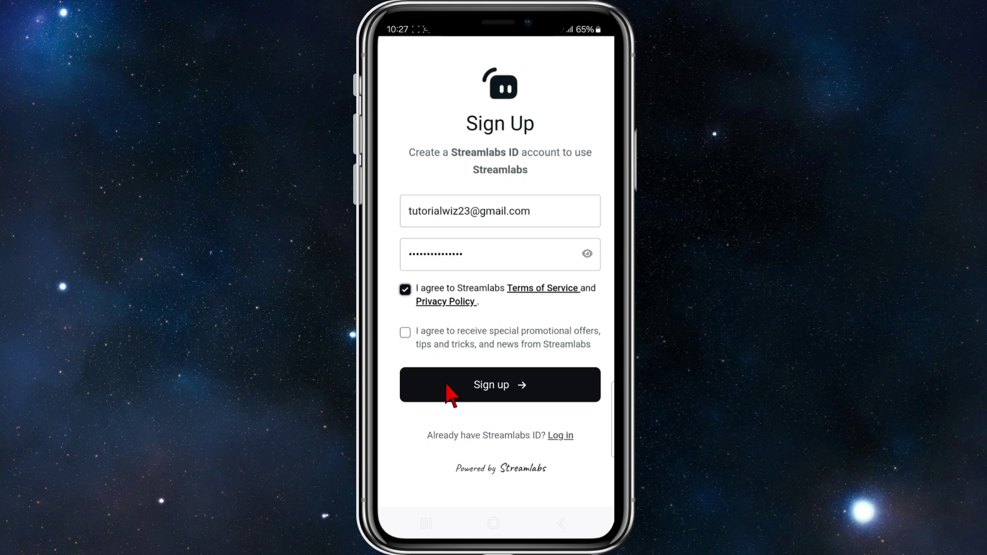
# Step: Submit sign-up, then resubmit with a replacement email after the 'already taken' error
pyautogui.click(451, 395)
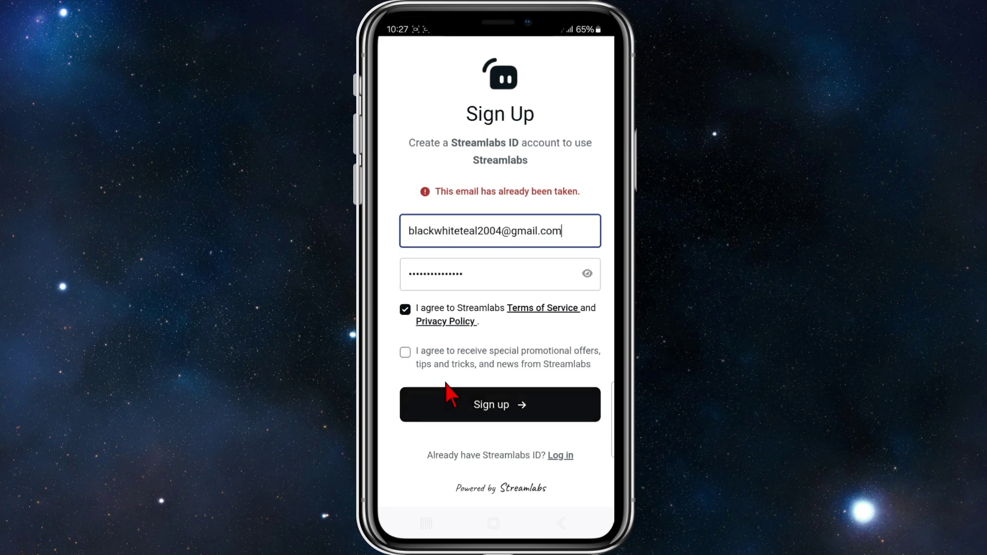
pyautogui.click(450, 395)
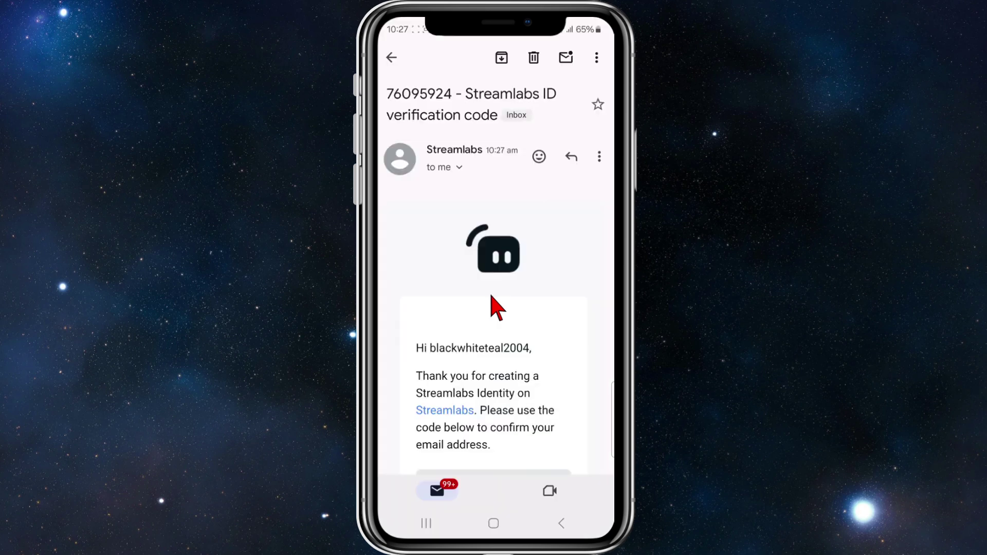
pyautogui.scroll(-3, 523, 371)
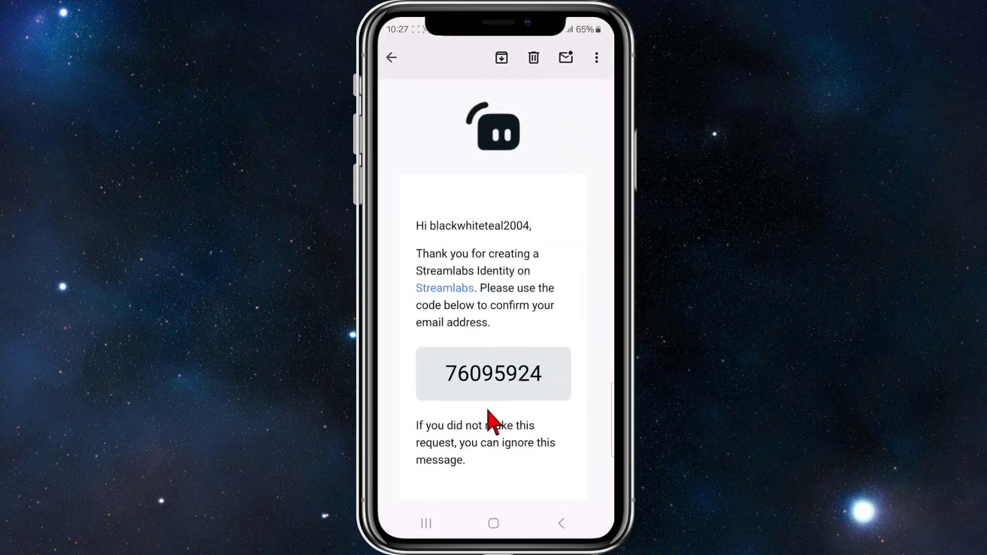
pyautogui.doubleClick(488, 411)
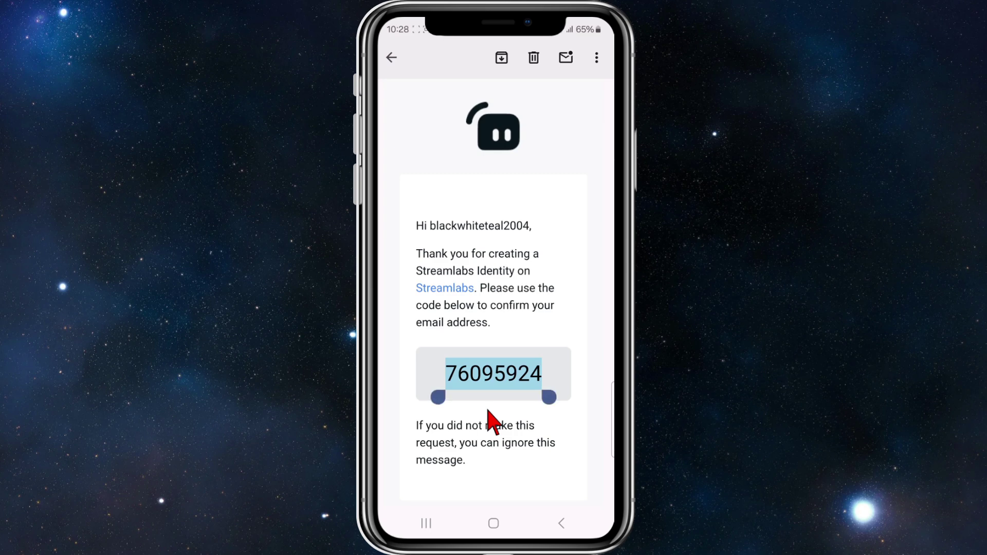
pyautogui.click(484, 342)
pyautogui.click(425, 523)
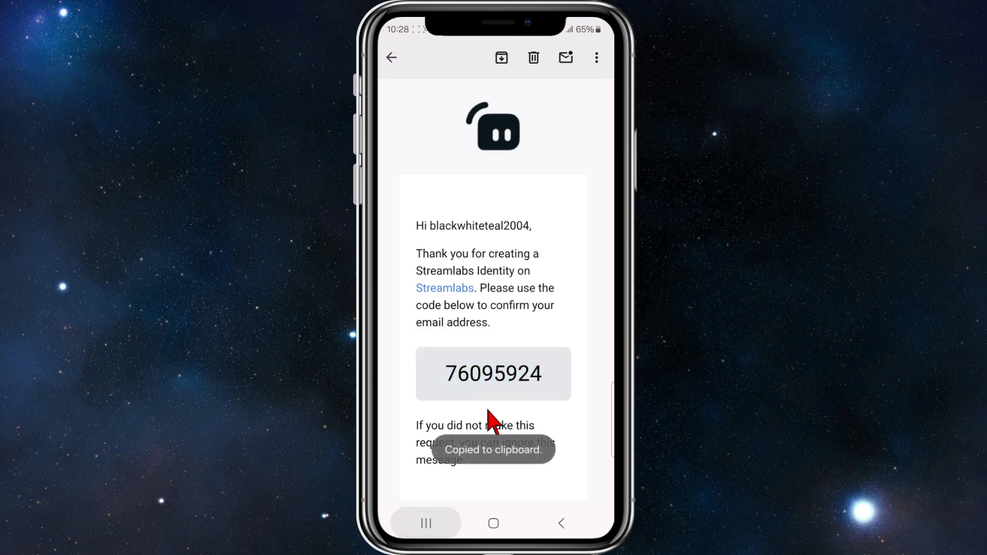
pyautogui.click(494, 231)
pyautogui.click(498, 263)
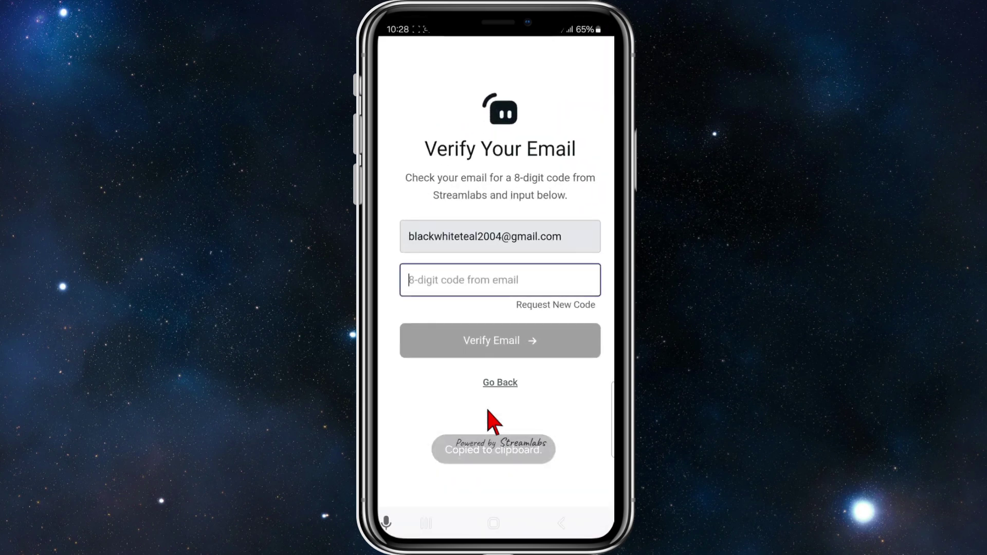
pyautogui.click(485, 324)
pyautogui.press('Escape')
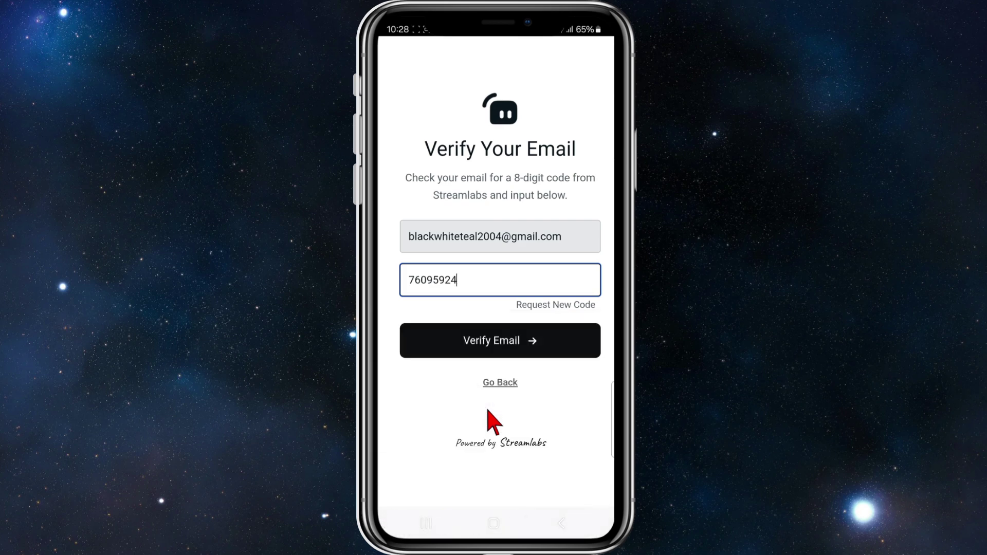
pyautogui.click(447, 357)
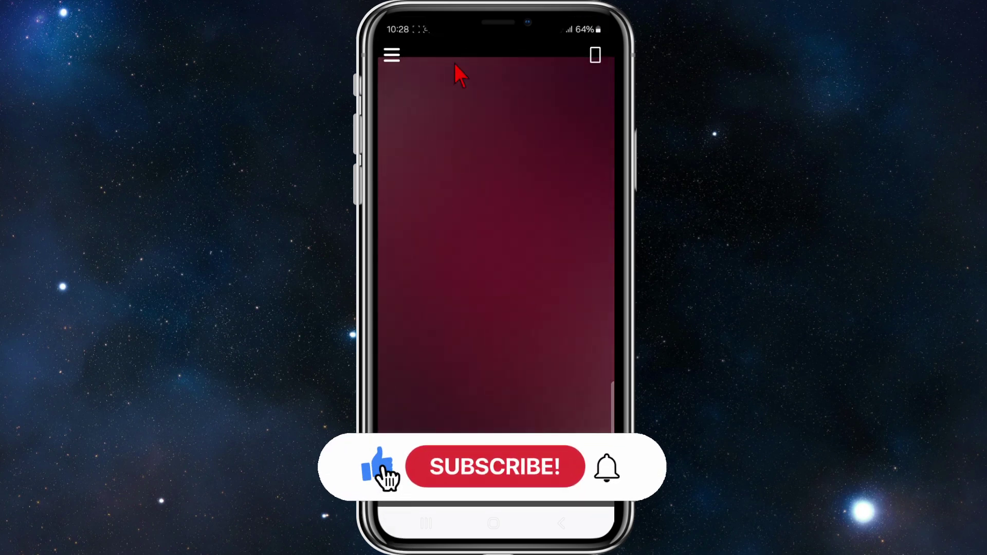
# Step: Show the account menu with the newly verified Streamlabs ID email
pyautogui.click(401, 58)
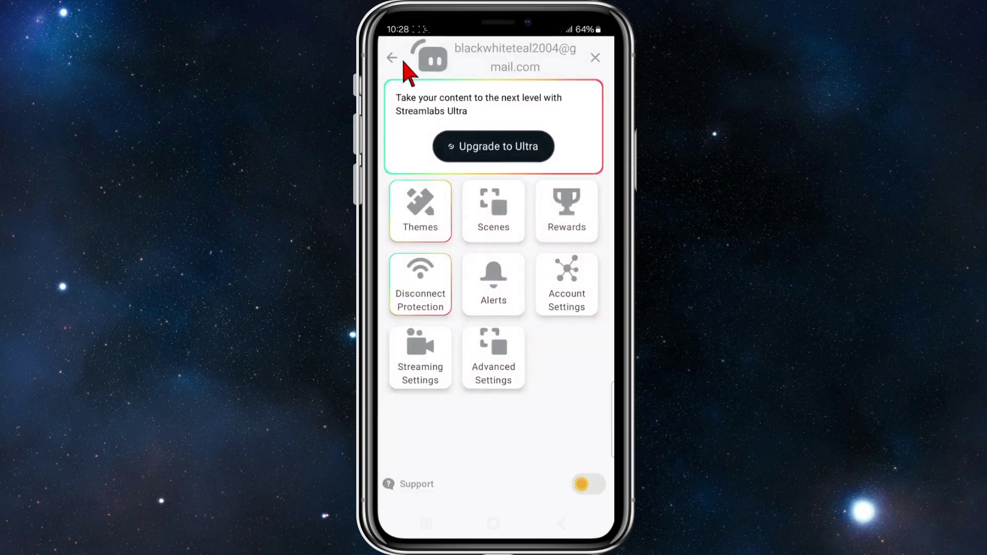